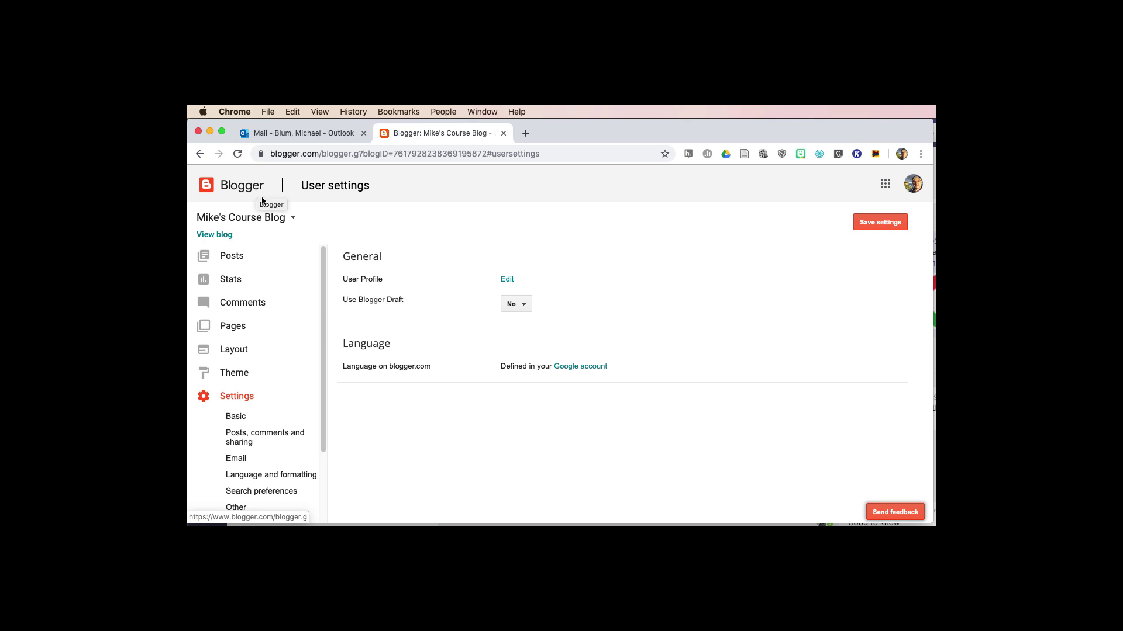
# Step: Go to the blog's Basic settings, then to its User settings page
pyautogui.click(238, 417)
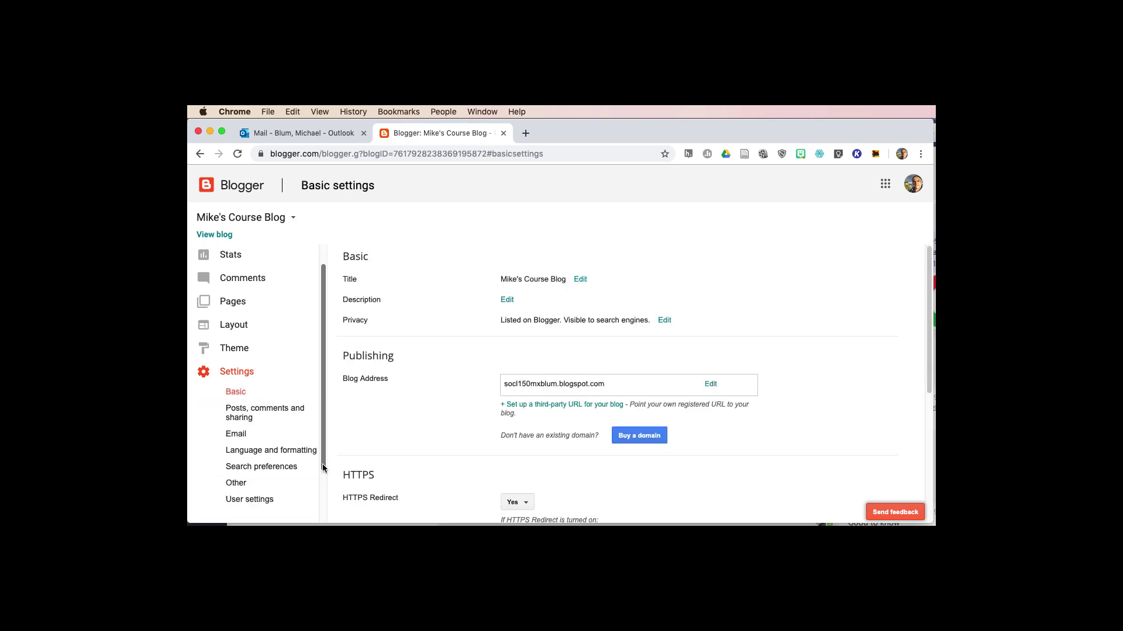
pyautogui.click(250, 496)
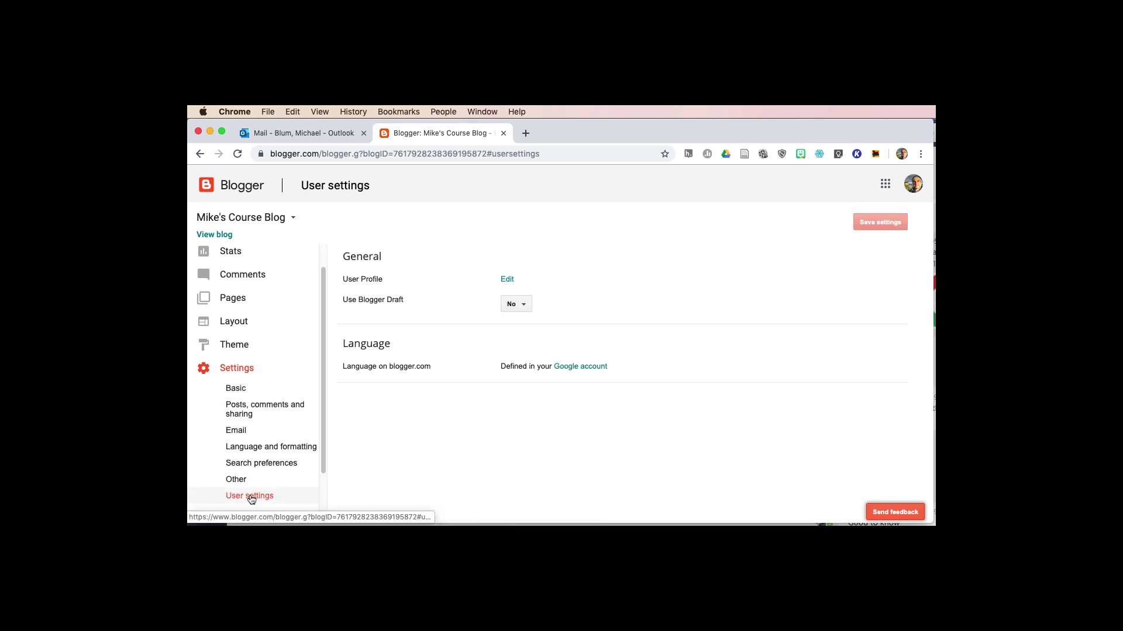
# Step: Edit the User Profile, enable Show my email address, and scroll to the Location fields
pyautogui.click(507, 282)
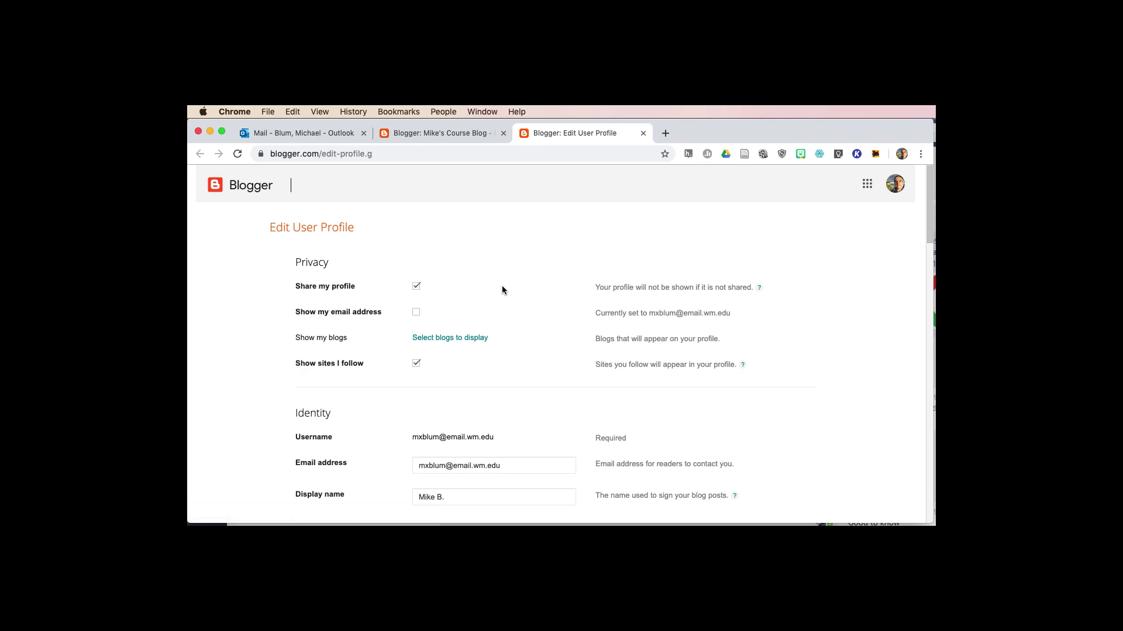
pyautogui.click(415, 313)
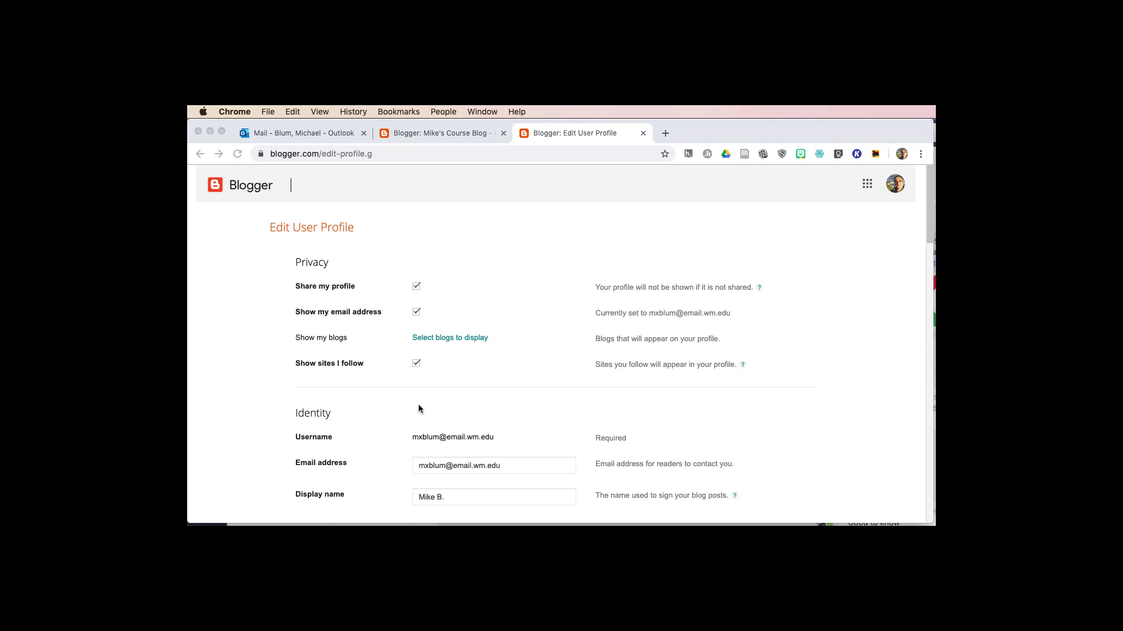
pyautogui.scroll(-1, 421, 462)
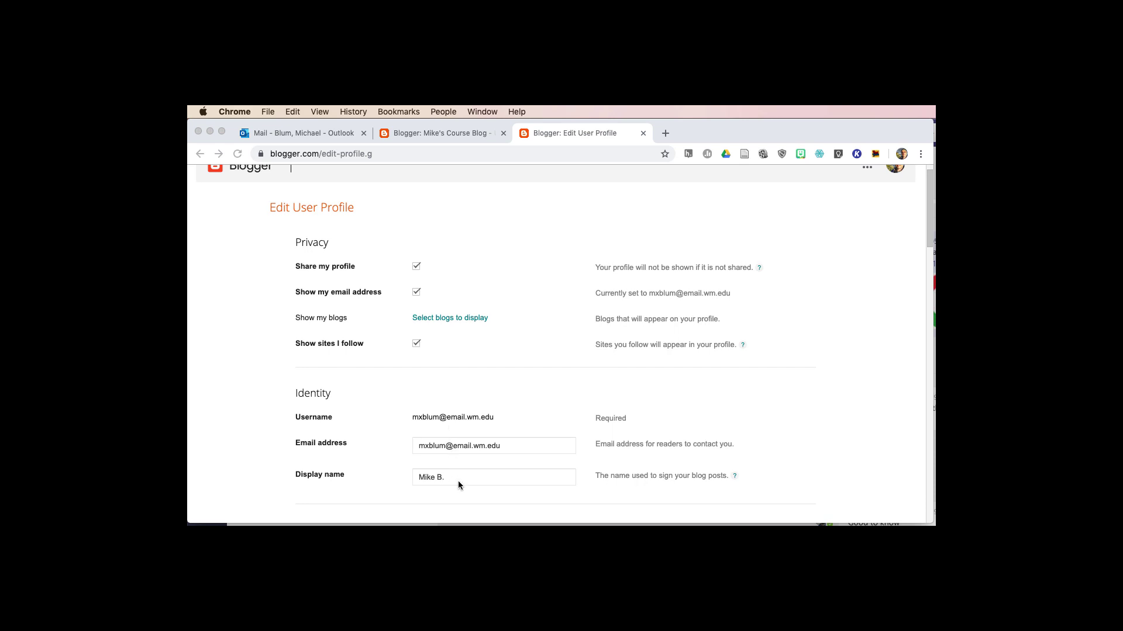
pyautogui.scroll(-2, 459, 486)
pyautogui.scroll(-5, 468, 445)
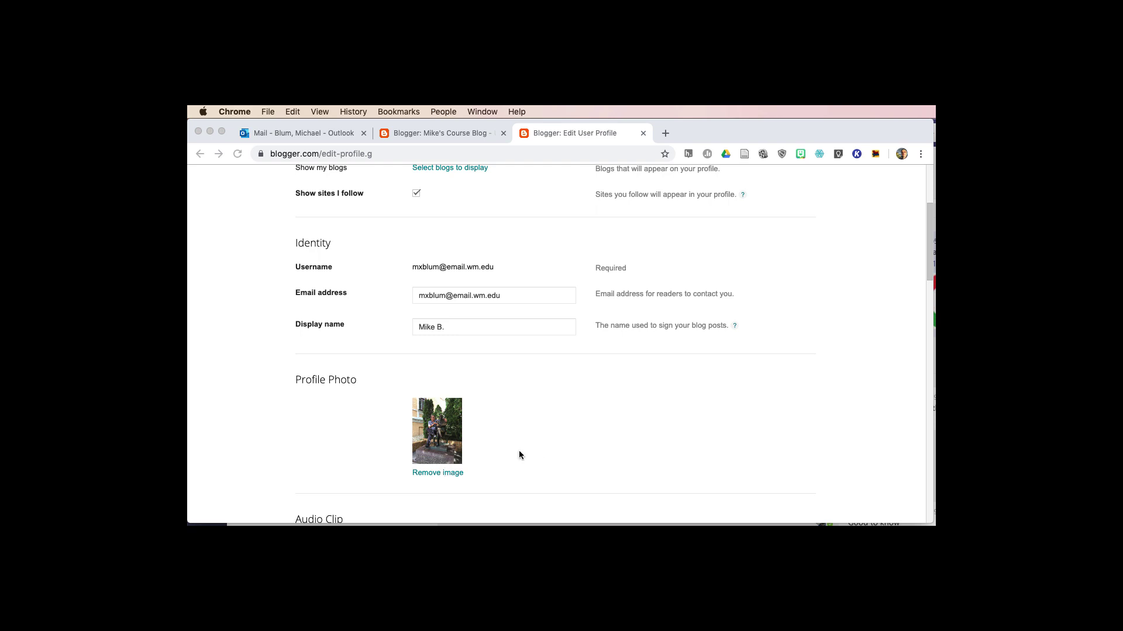
pyautogui.scroll(-5, 513, 454)
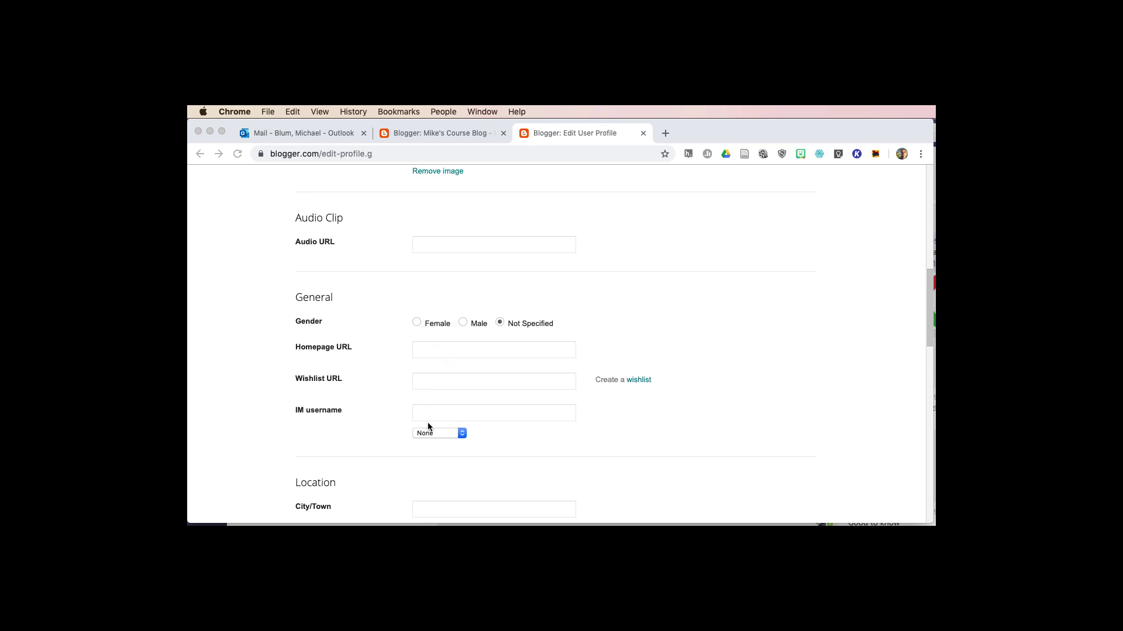
pyautogui.scroll(-5, 433, 436)
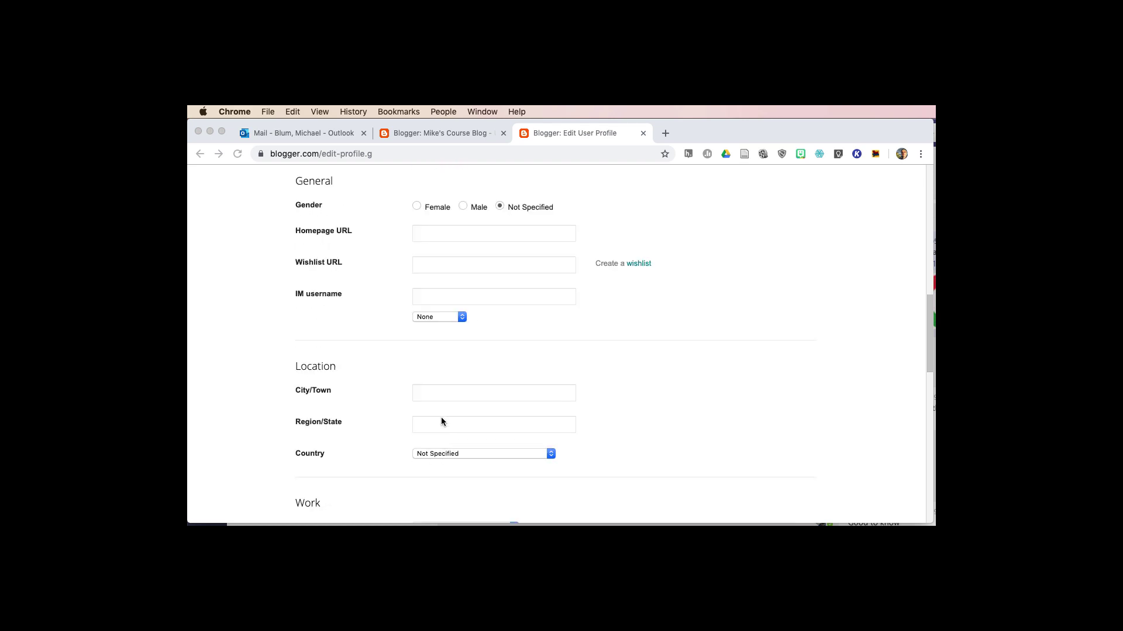
# Step: Set the profile's City/Town to Williamsburg, Virginia, United States from the autofill suggestion
pyautogui.click(446, 394)
pyautogui.click(418, 392)
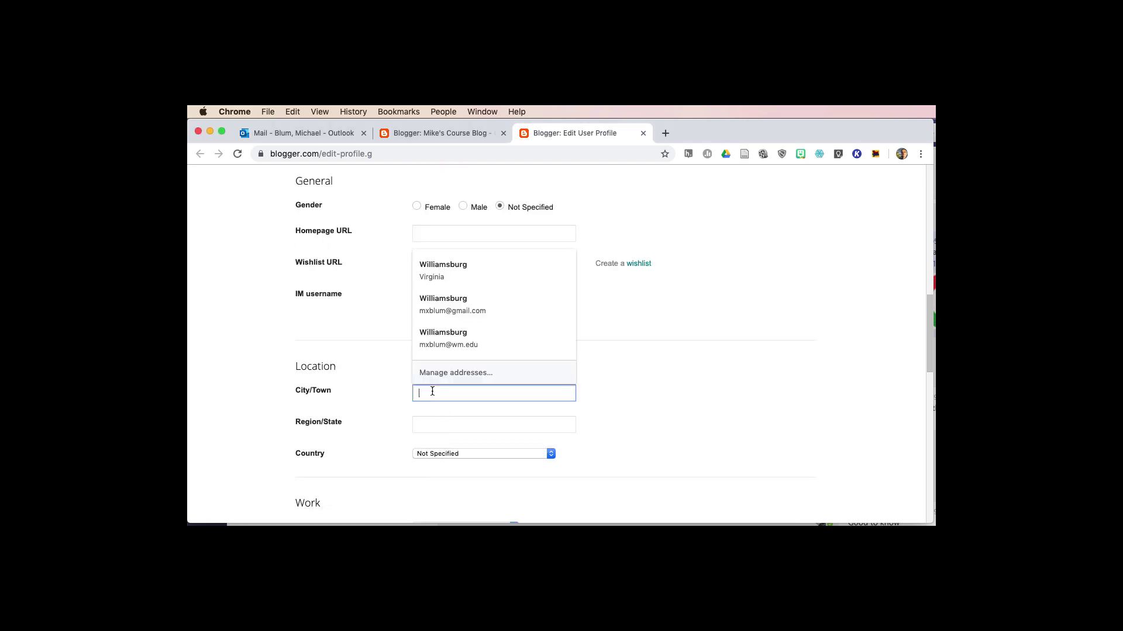
pyautogui.write('Williamsburg')
pyautogui.click(439, 274)
# Step: Set Industry to Education and Occupation to 'eLearning Specialist'
pyautogui.scroll(-5, 413, 468)
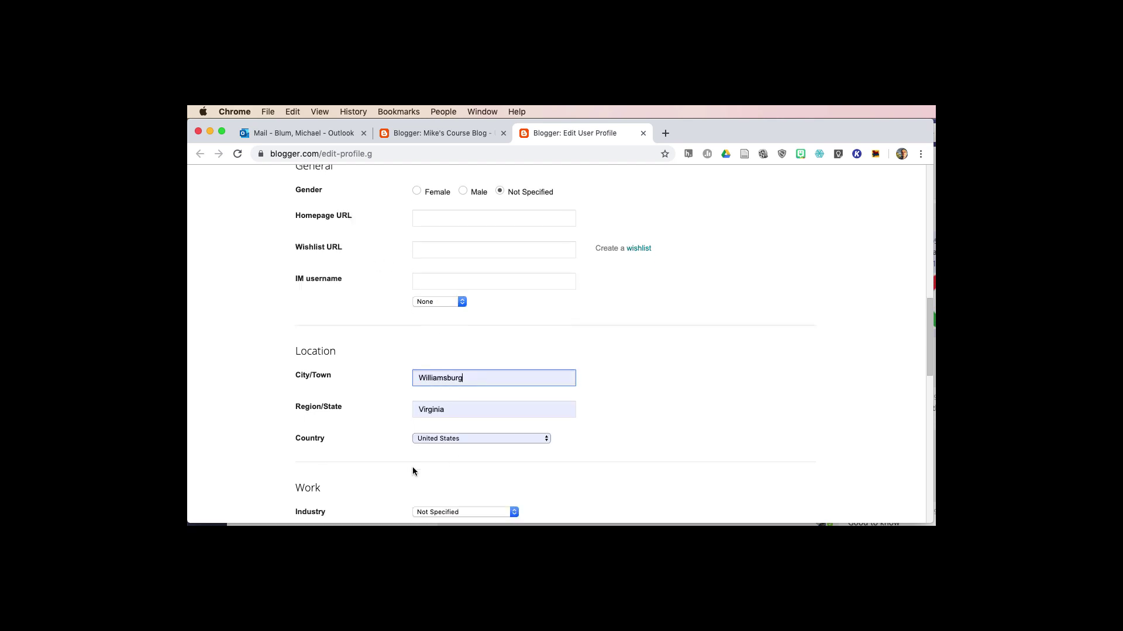
pyautogui.click(497, 411)
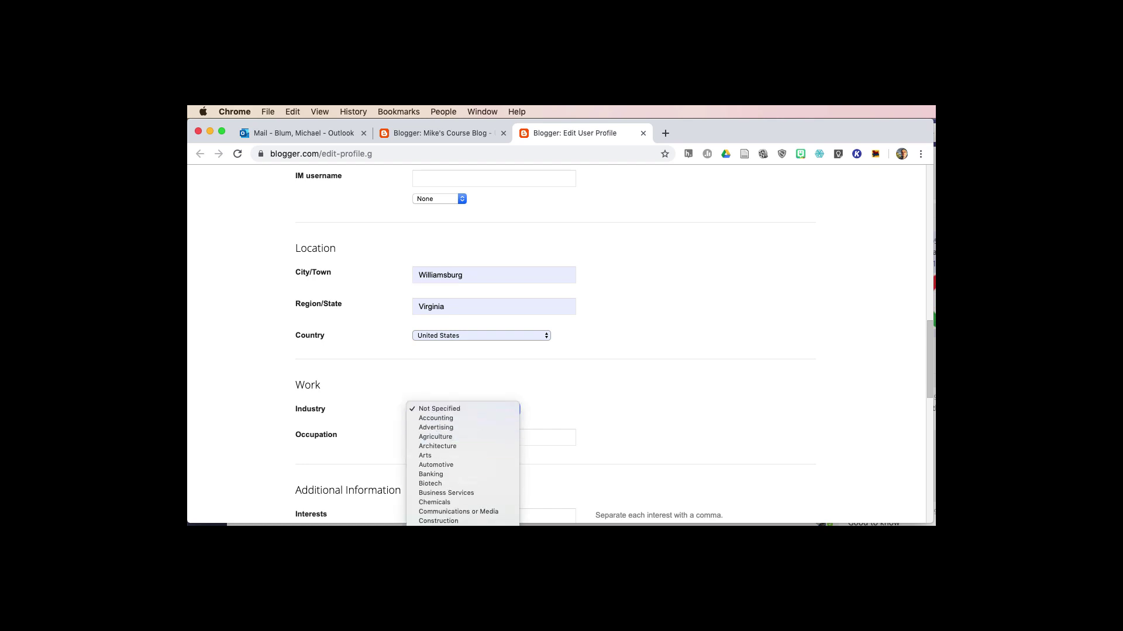
pyautogui.click(458, 468)
pyautogui.click(452, 440)
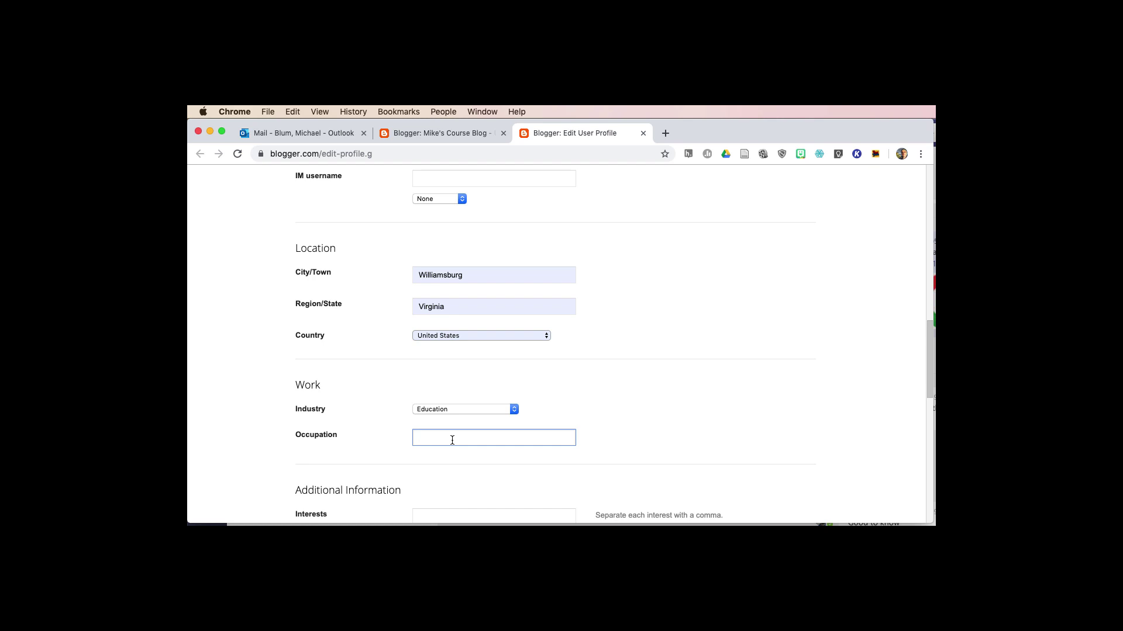
pyautogui.write('eLearning Specialist')
# Step: Enter the interests 'Knitting, Torah Study, Dogs, etc' in the Interests box
pyautogui.scroll(-2, 515, 455)
pyautogui.scroll(-1, 515, 455)
pyautogui.click(514, 452)
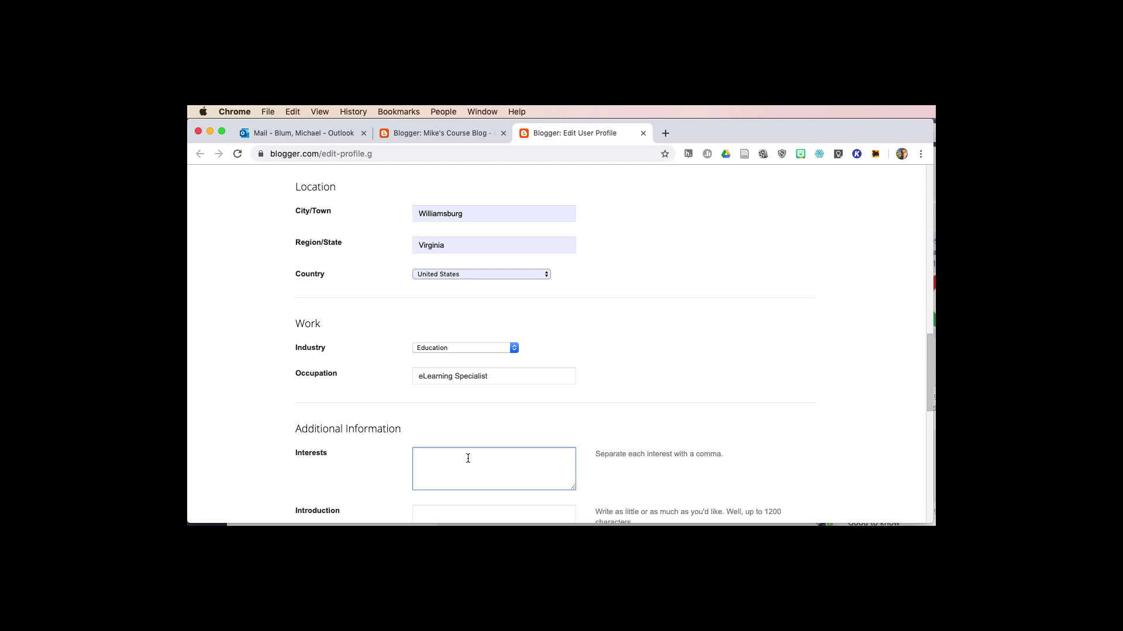
pyautogui.write('Knitting, Torah Styudy, Dogs, etc.')
# Step: Write a short introduction stating the user's first name, then scroll down to Save Profile
pyautogui.scroll(-3, 485, 476)
pyautogui.click(475, 422)
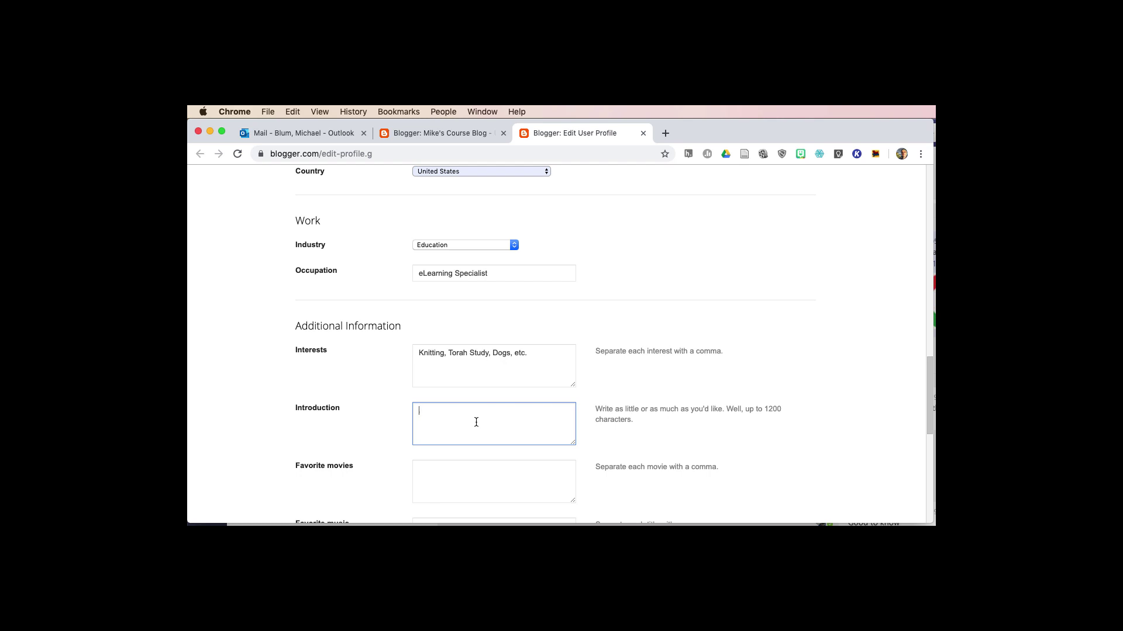
pyautogui.write('Hi, my name is Mike. Here is my introduc')
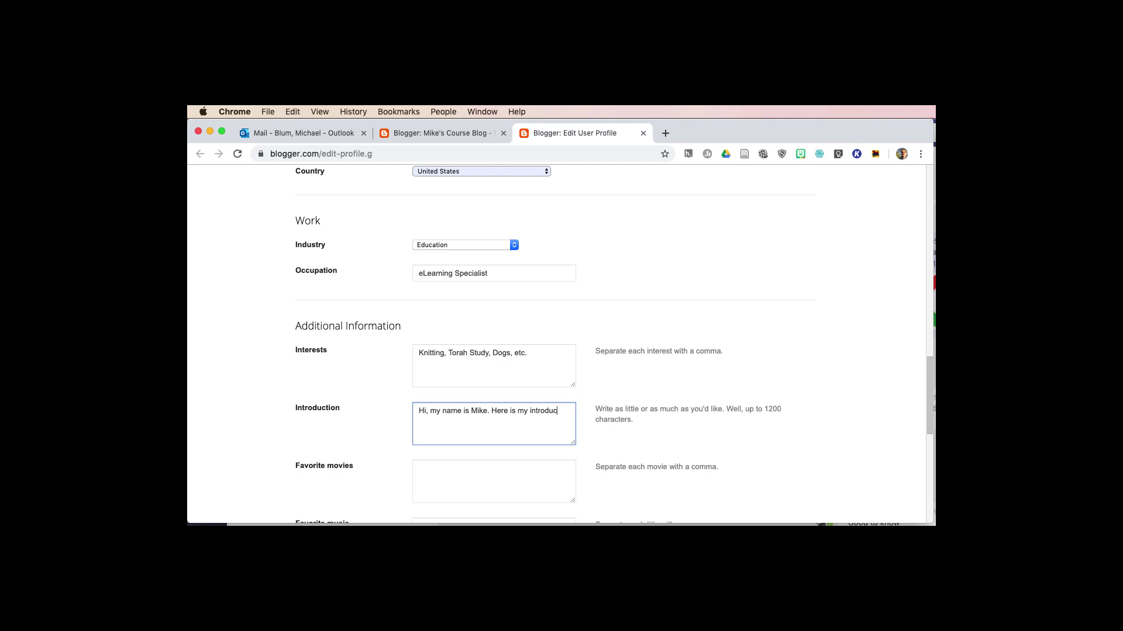
pyautogui.write('tion')
pyautogui.scroll(-1, 499, 476)
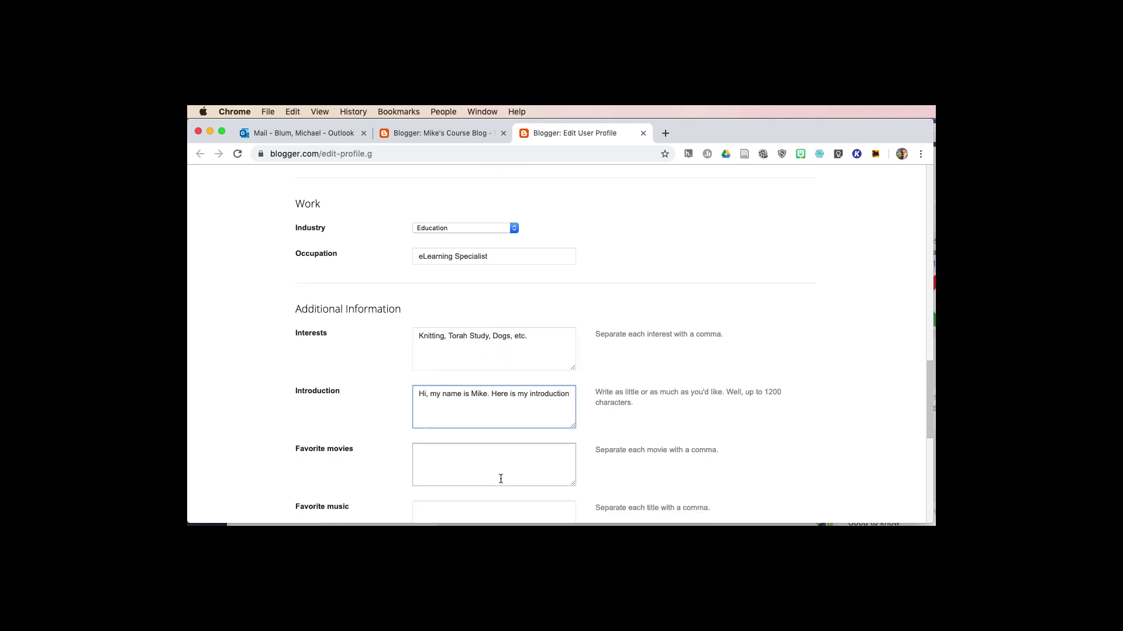
pyautogui.scroll(-5, 500, 480)
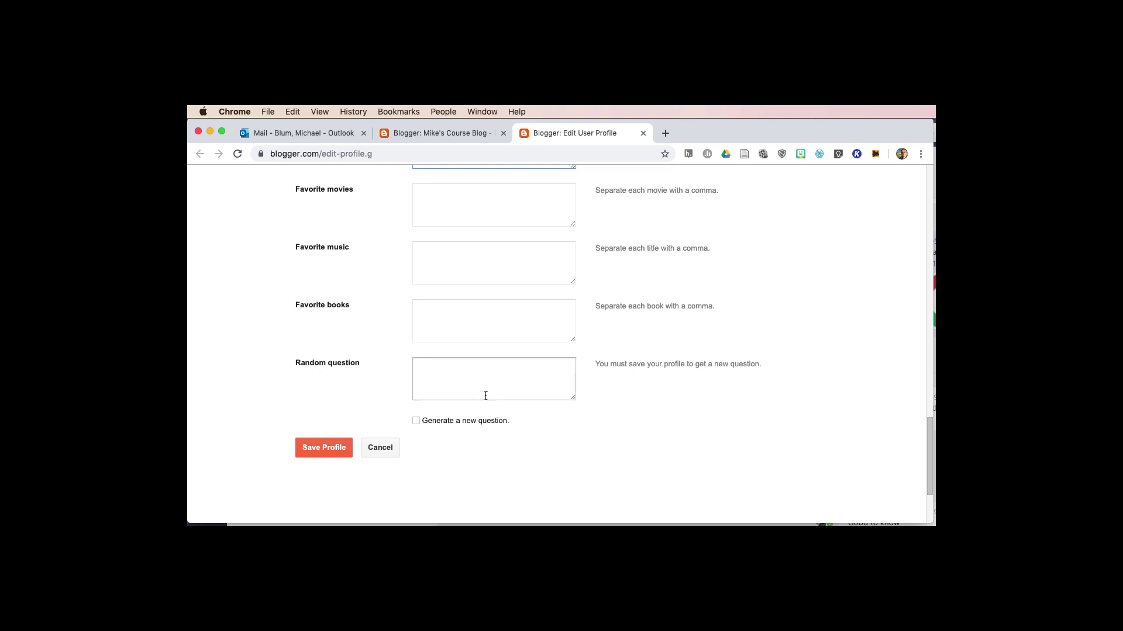
pyautogui.scroll(4, 485, 396)
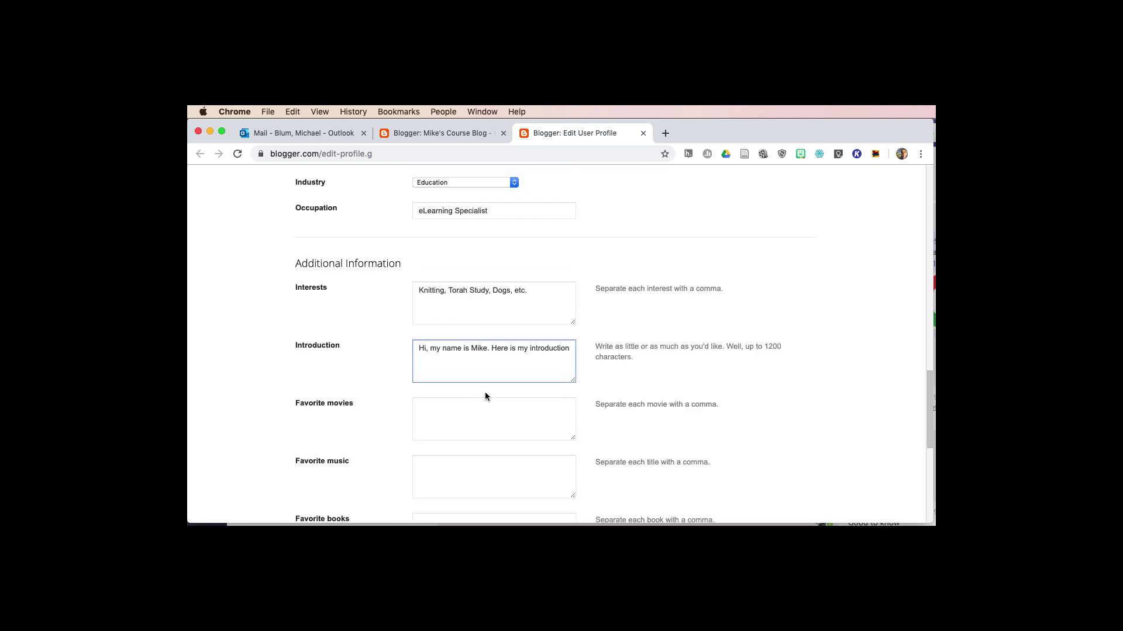
pyautogui.scroll(-4, 486, 396)
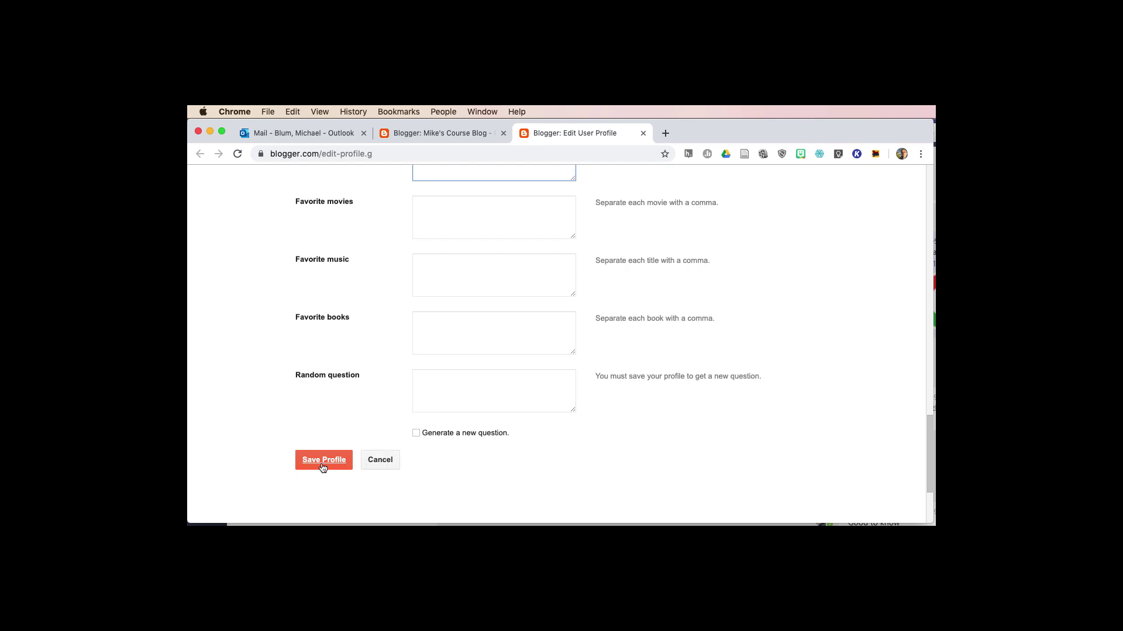
# Step: Save the edited user profile
pyautogui.click(325, 464)
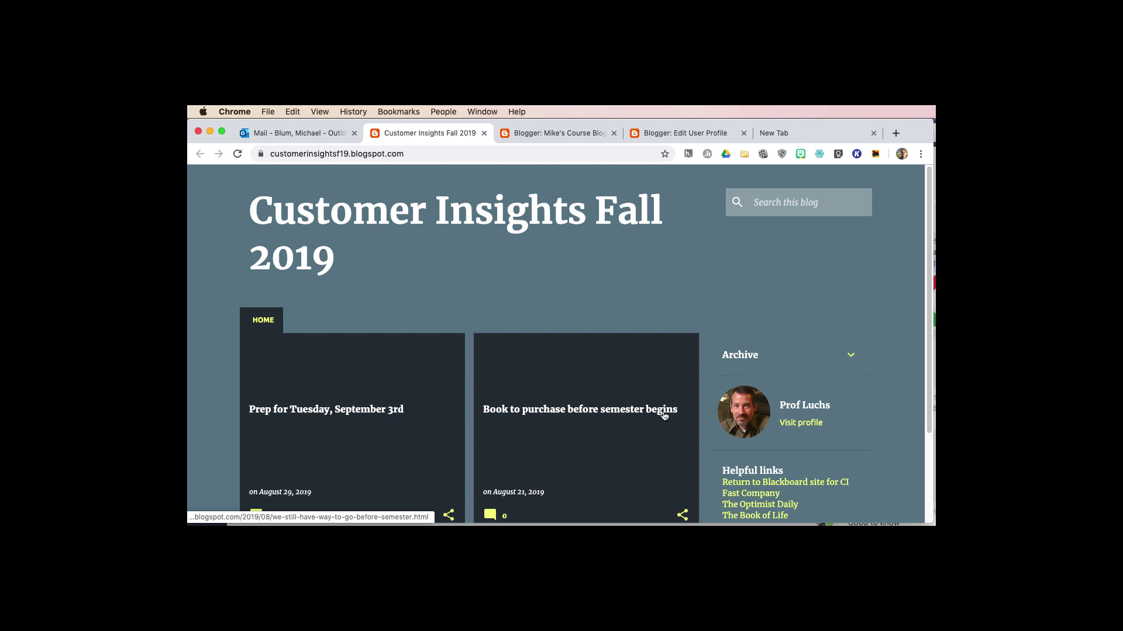
# Step: Browse the example author's profile introduction, interests and favourites, then reload the page
pyautogui.click(799, 423)
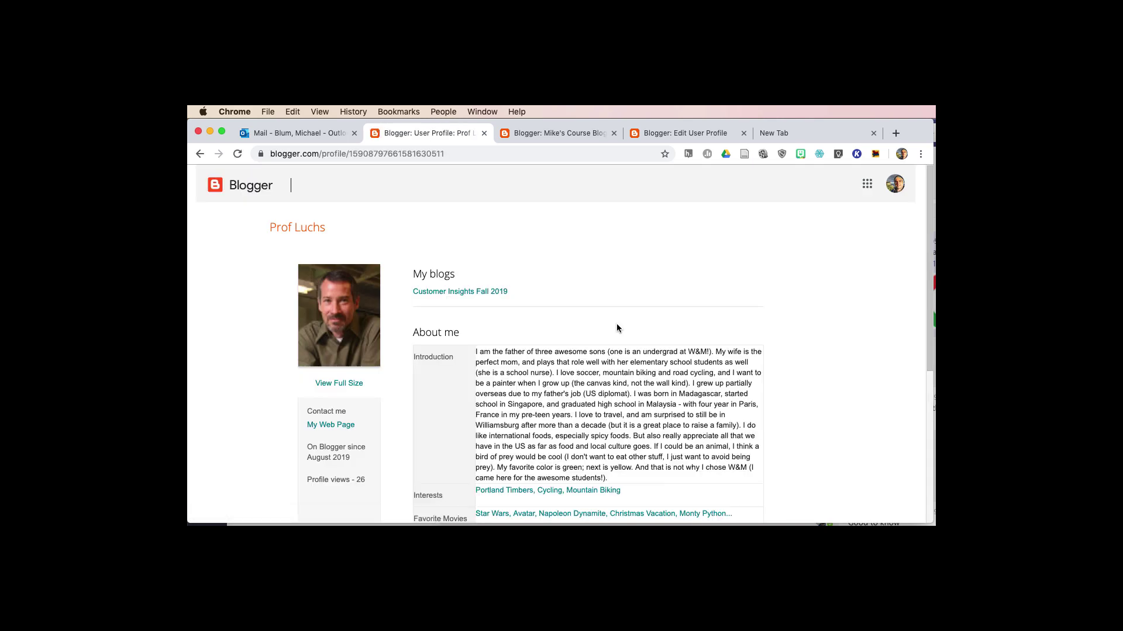
pyautogui.click(328, 132)
pyautogui.click(399, 132)
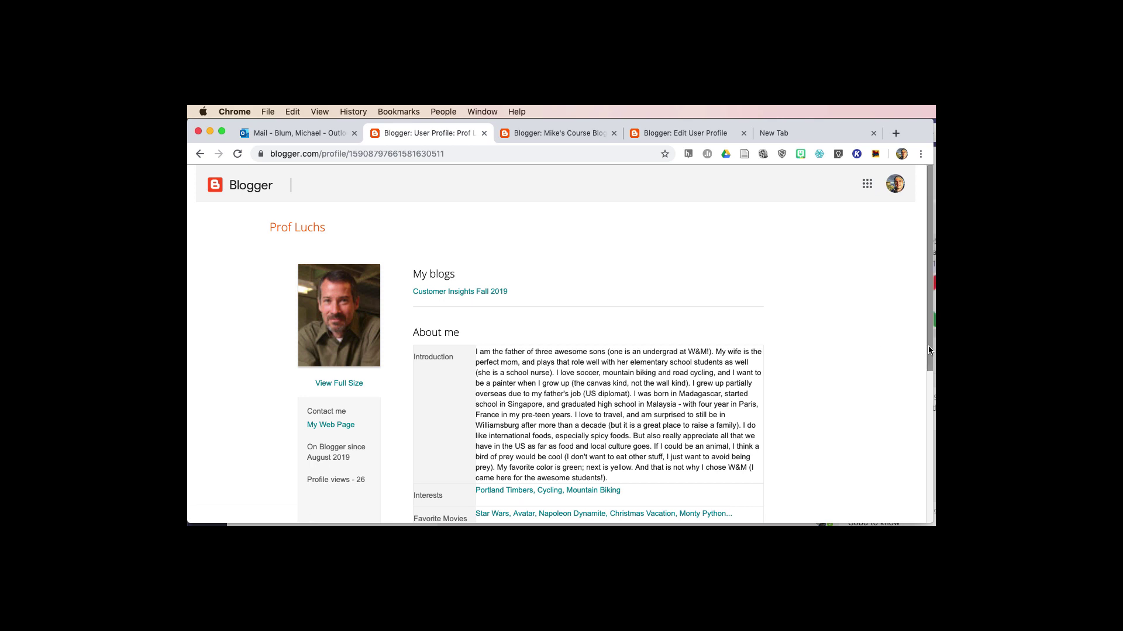
pyautogui.moveTo(928, 346); pyautogui.dragTo(929, 408)
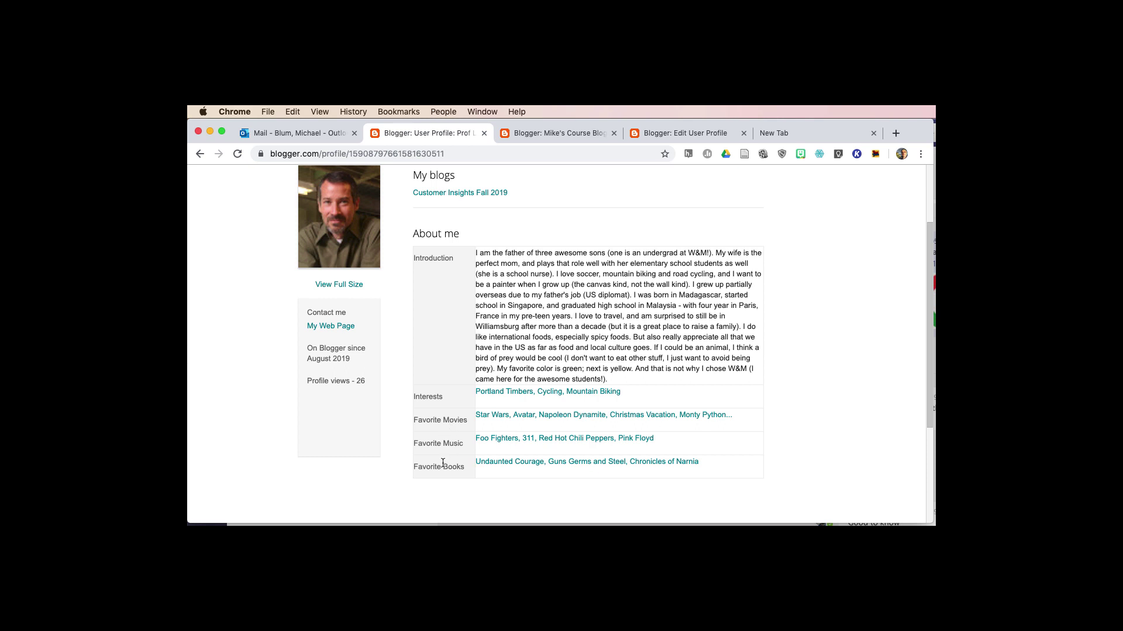
pyautogui.press('super+r')
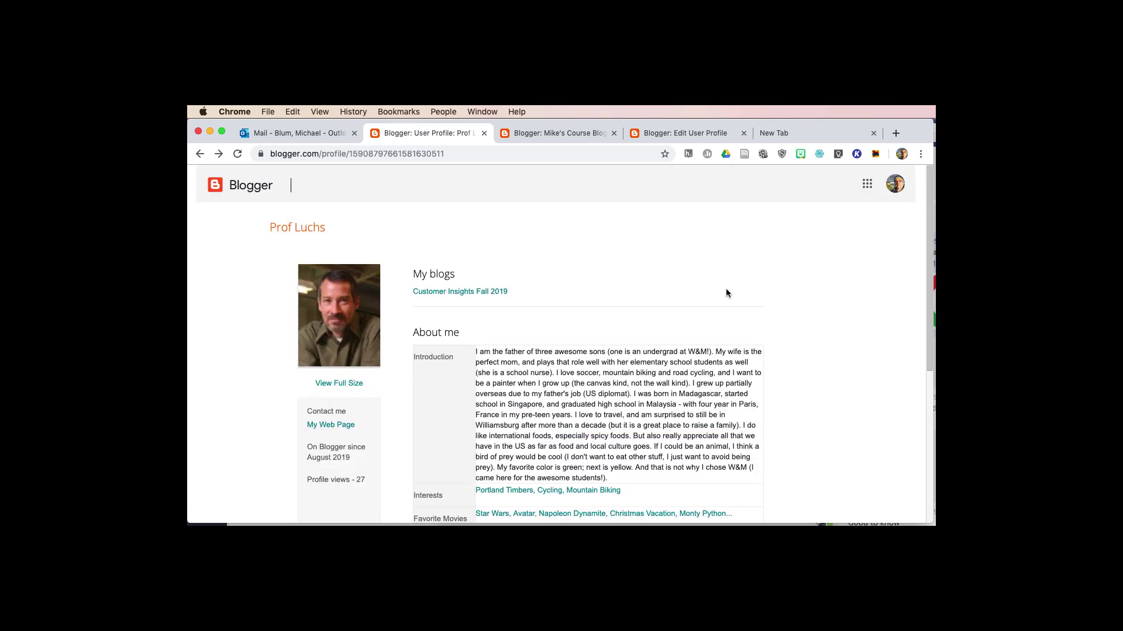